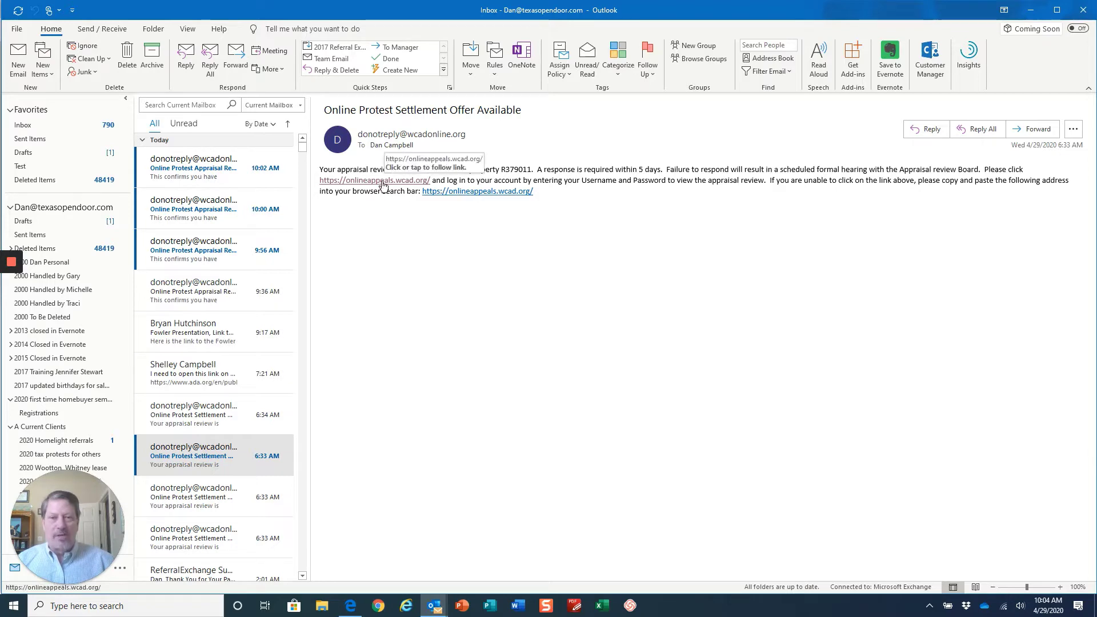
Open onlineappeals.wcad.org from the Online Protest Settlement Offer email
click(382, 180)
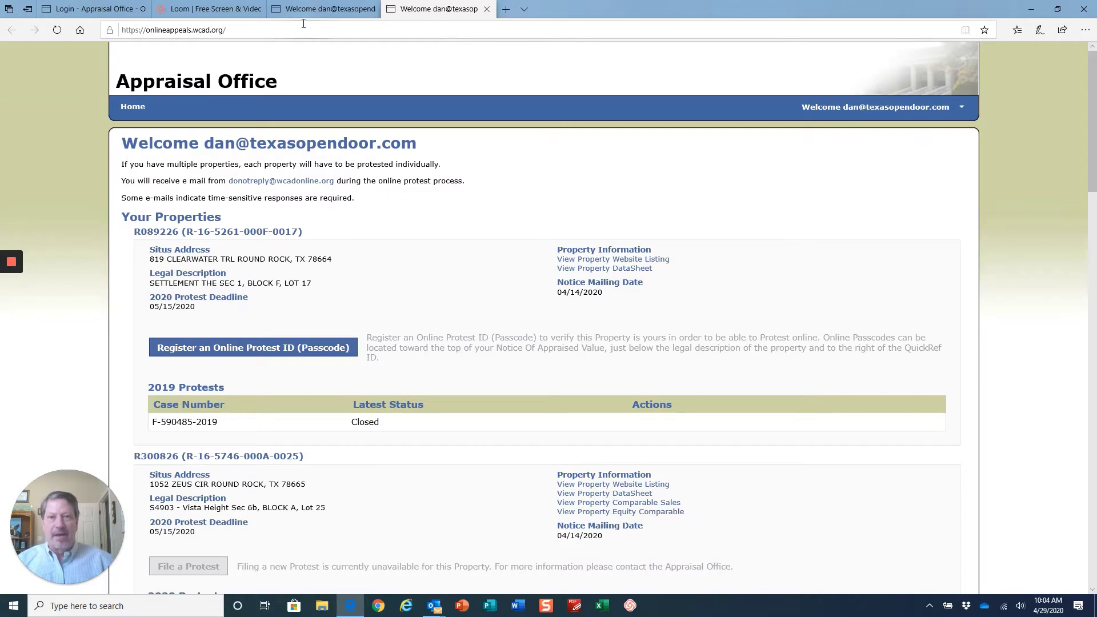
Go to the Welcome page's property list and scroll to property R424266
click(318, 7)
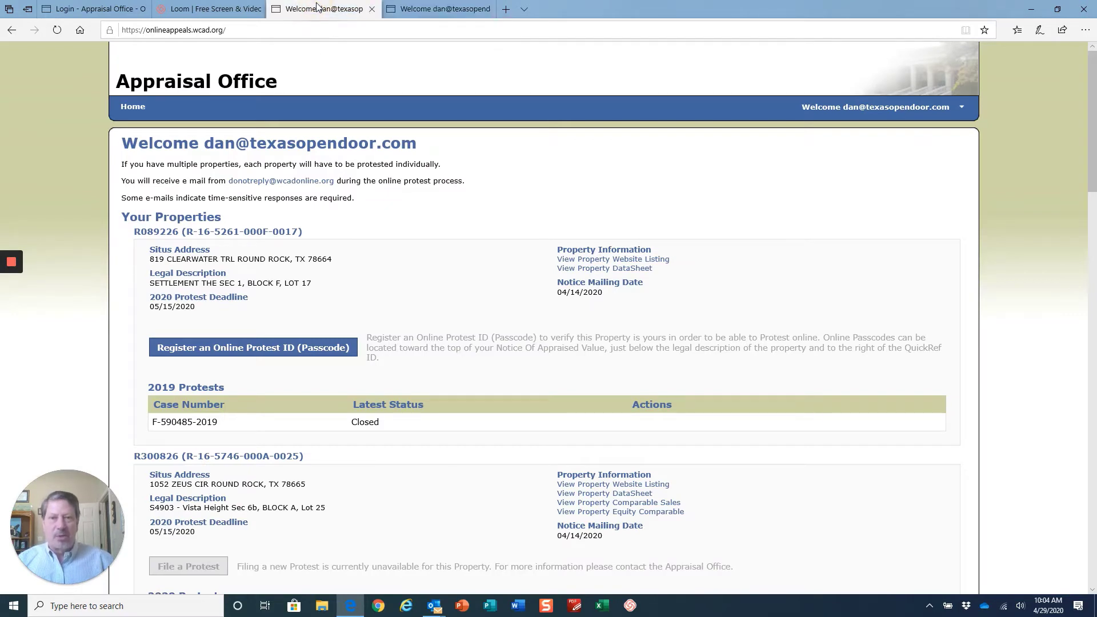
mouse_move(425, 11)
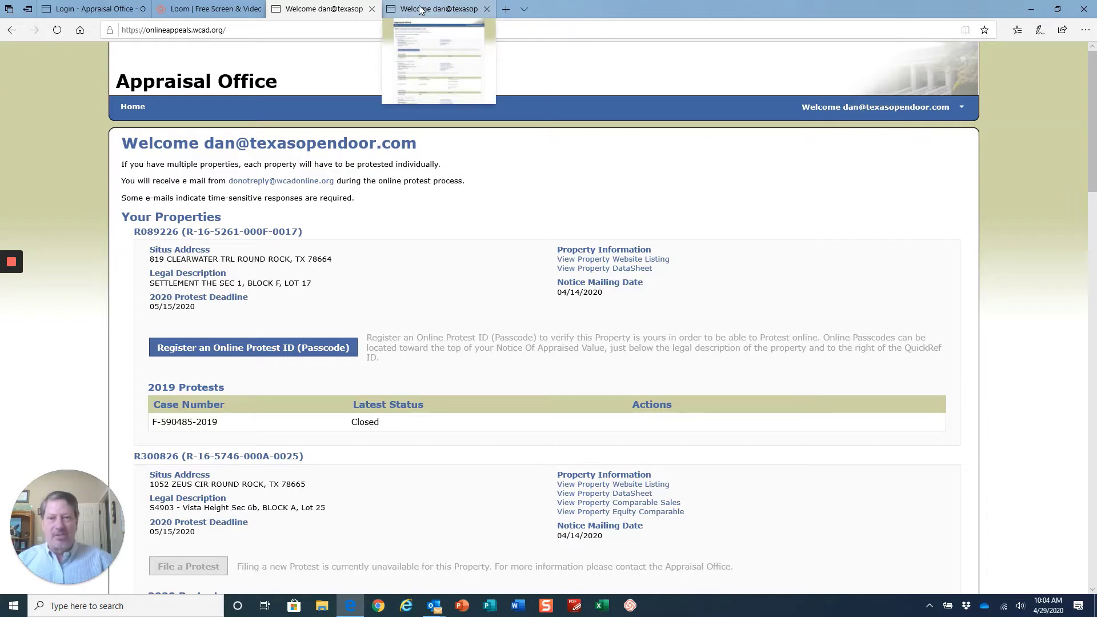
scroll(421, 435, down, 3)
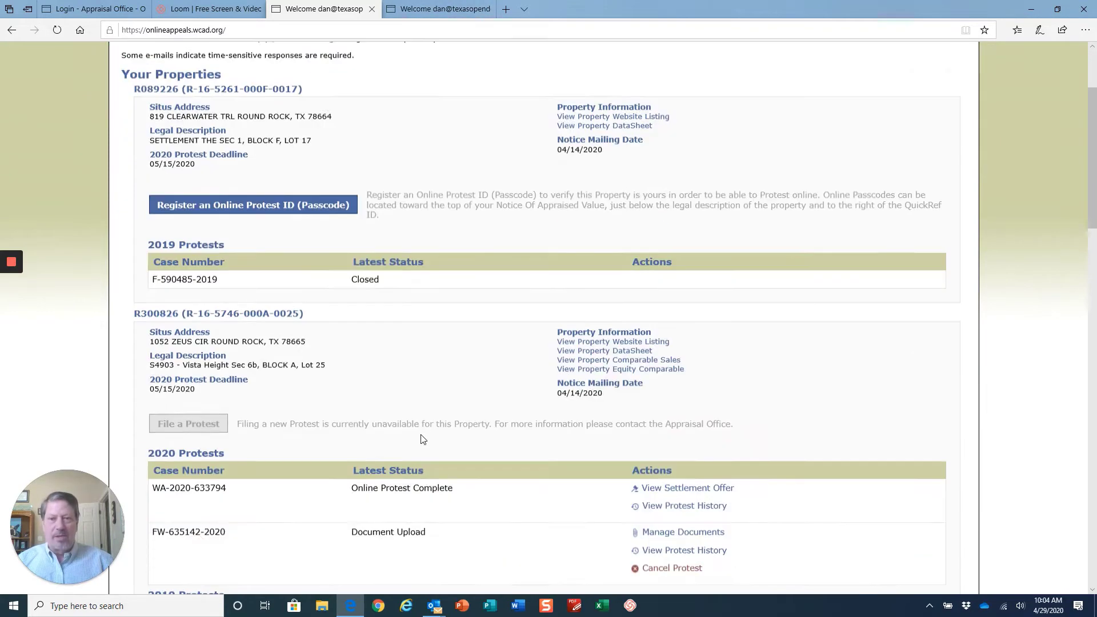
scroll(421, 435, up, 3)
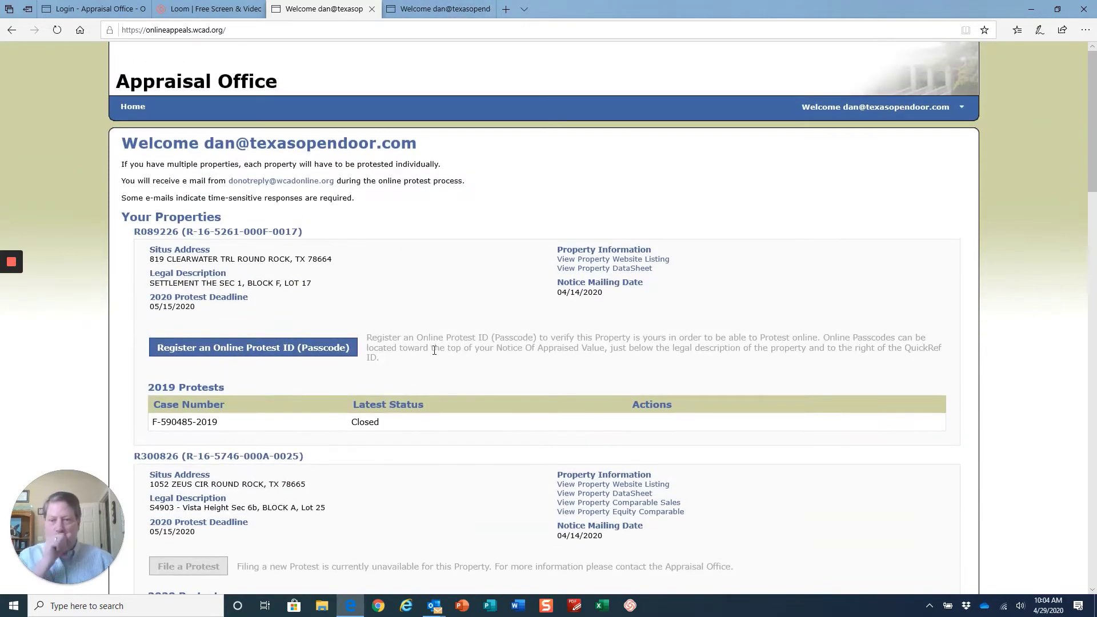
scroll(456, 400, down, 6)
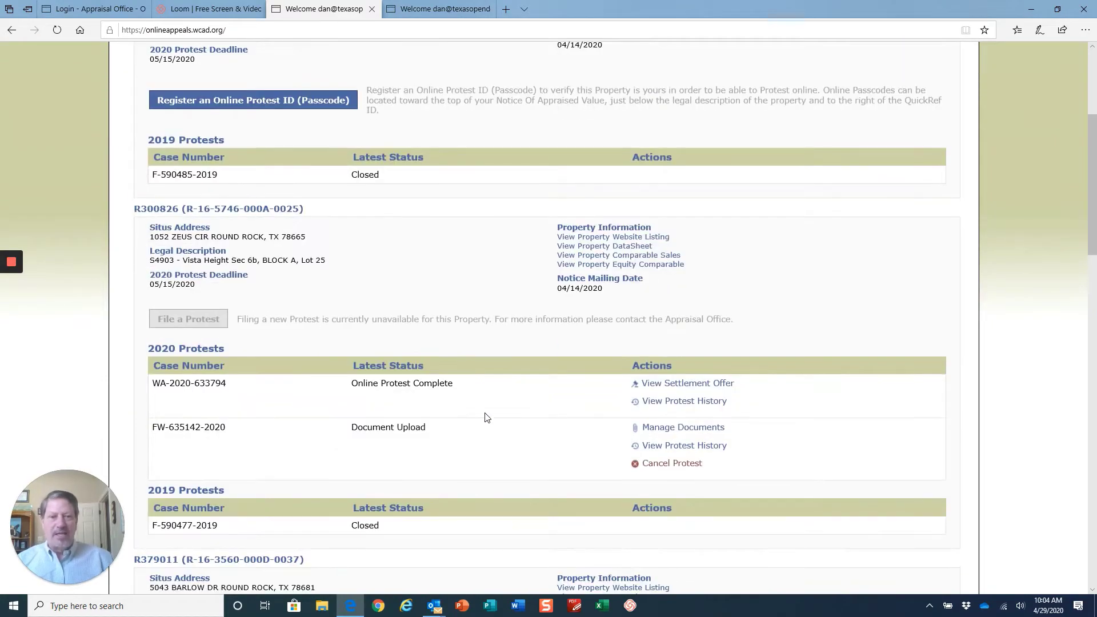
scroll(487, 415, down, 2)
scroll(449, 397, down, 4)
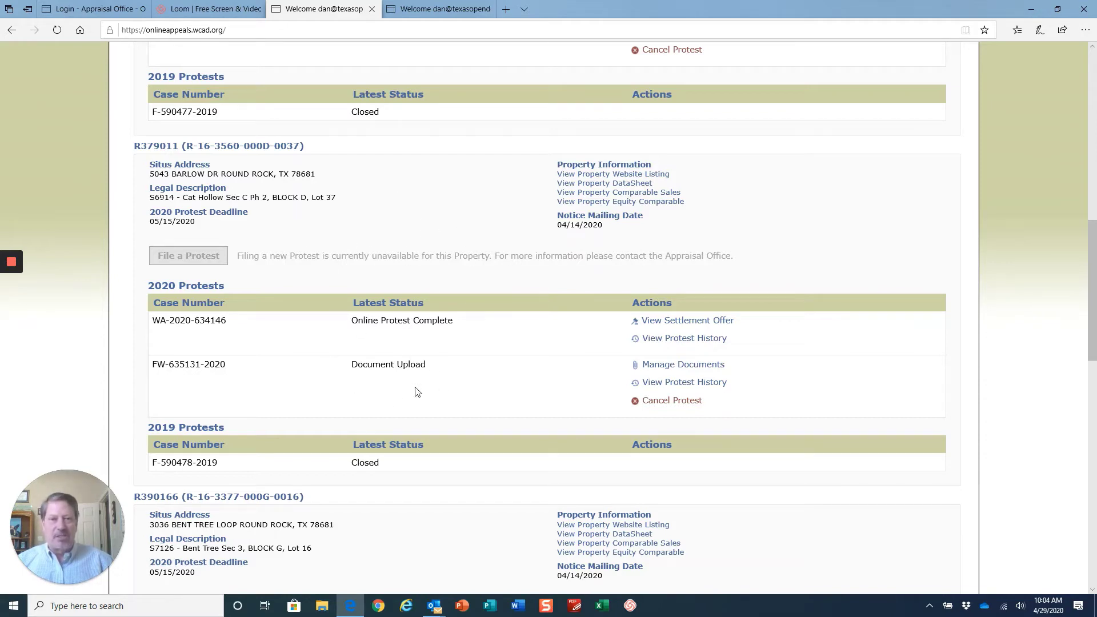
scroll(485, 482, down, 1)
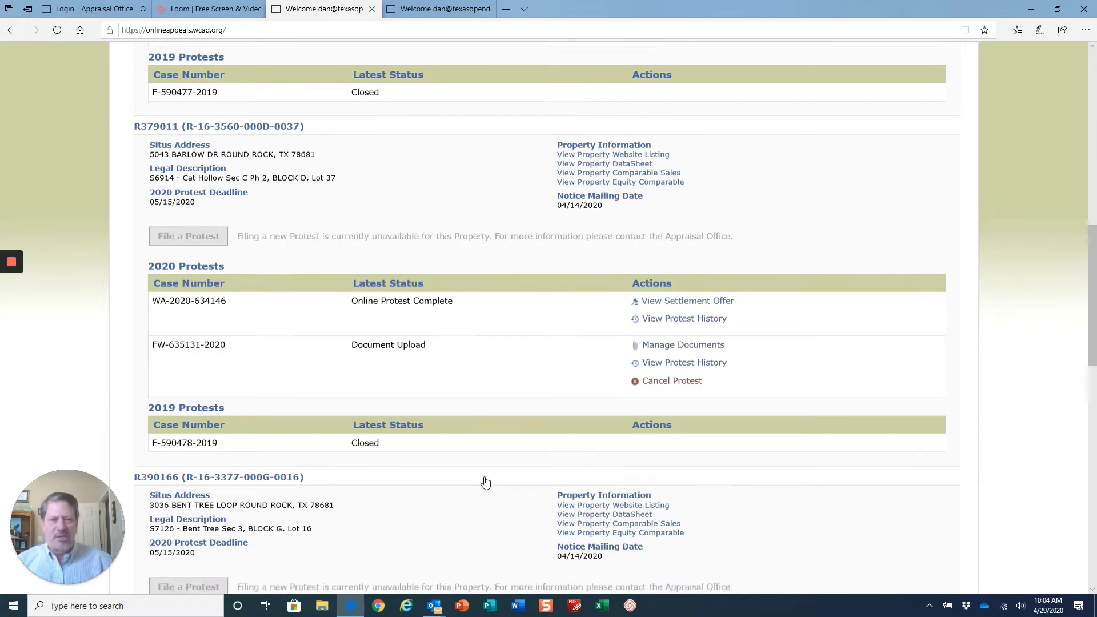
scroll(485, 483, down, 15)
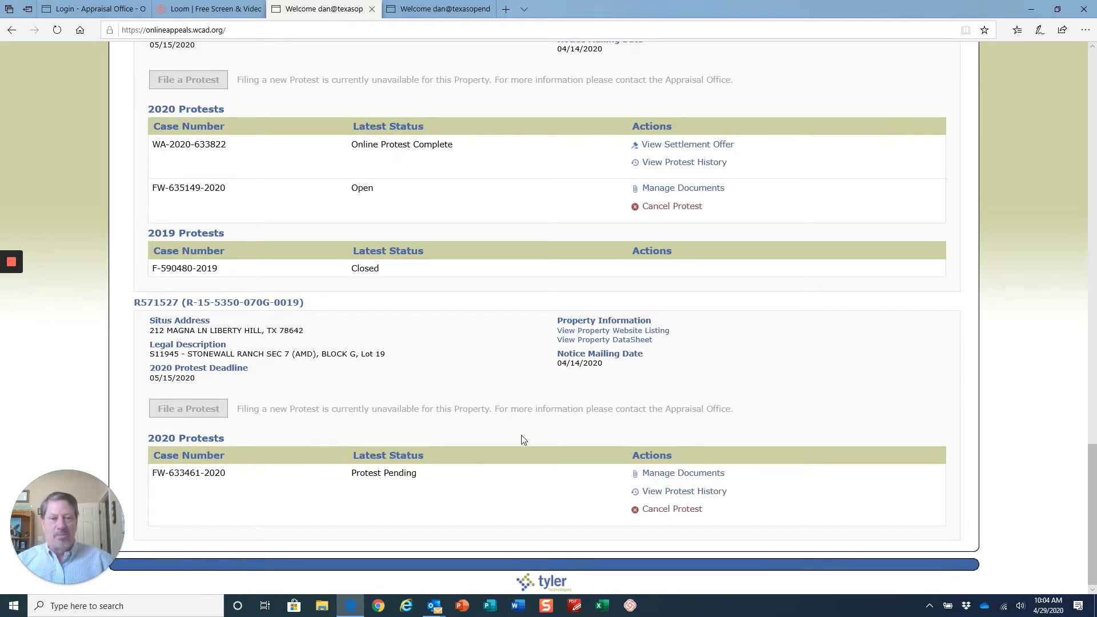
scroll(517, 439, up, 4)
scroll(516, 439, up, 5)
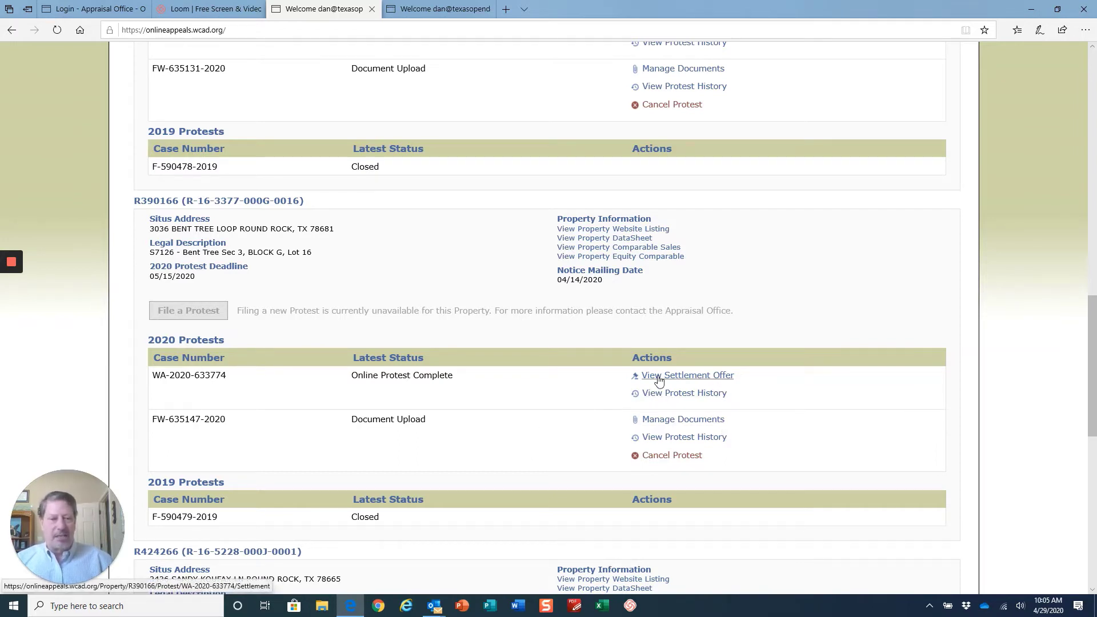
scroll(589, 435, down, 7)
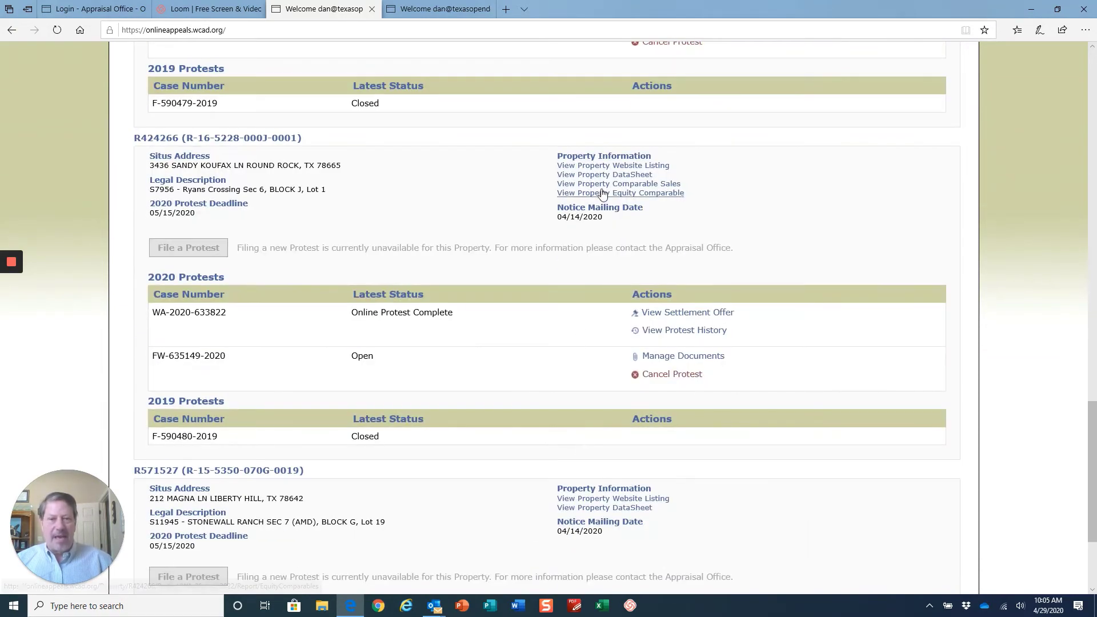
click(673, 316)
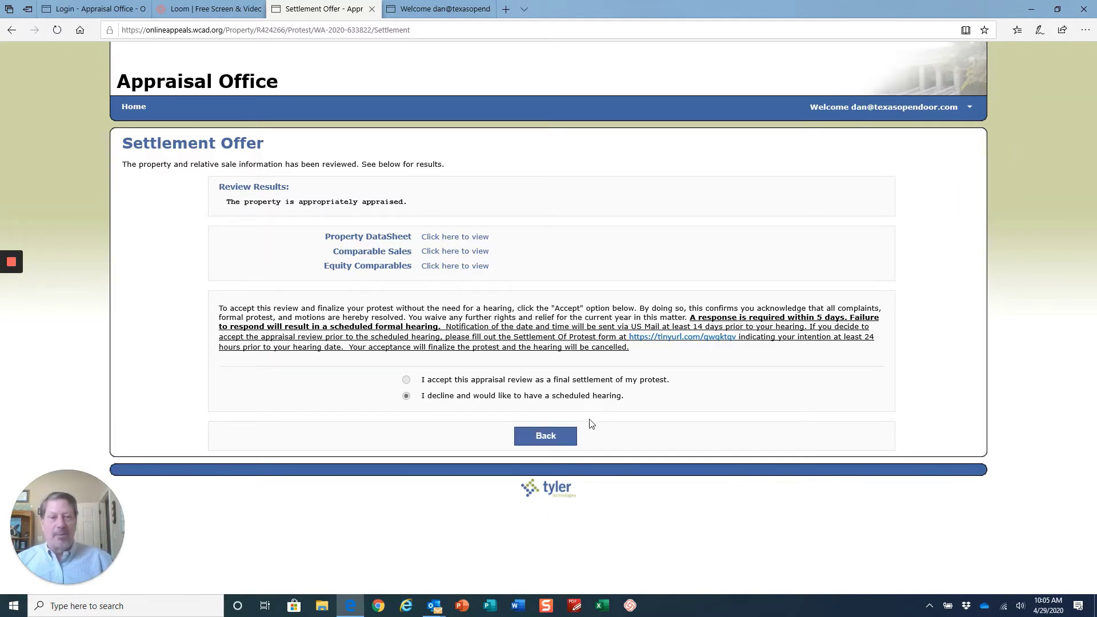
click(432, 8)
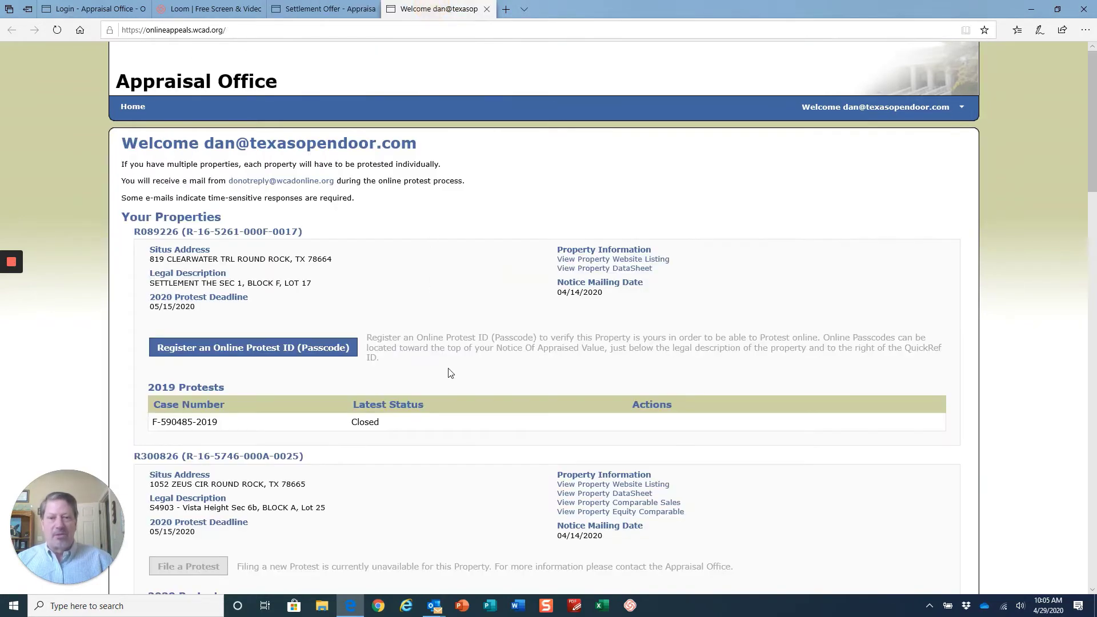
scroll(479, 419, down, 5)
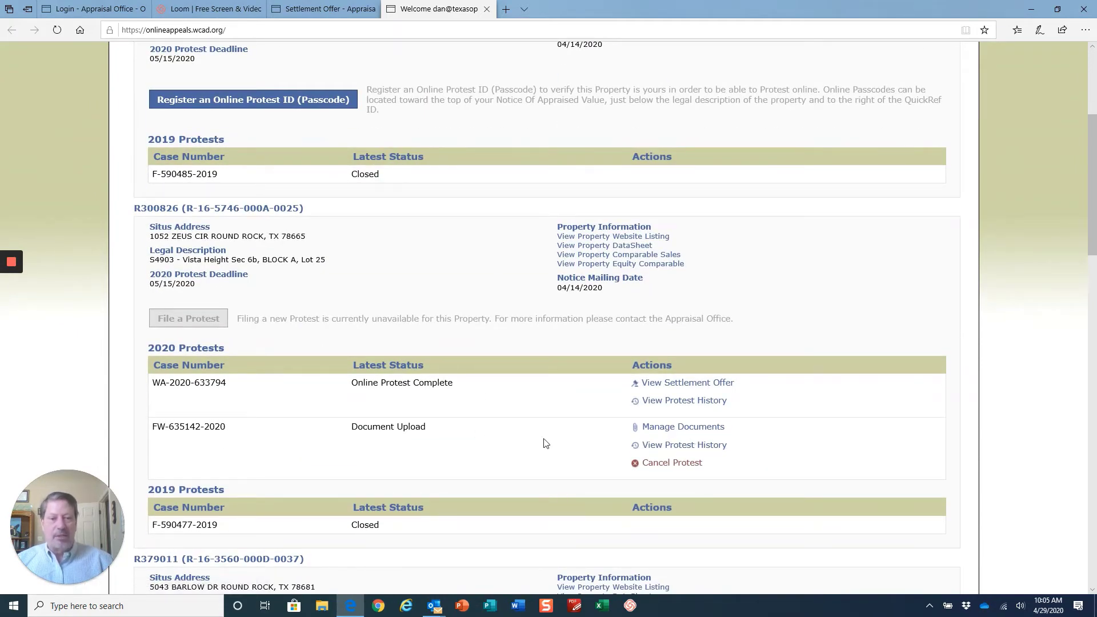
scroll(543, 440, down, 1)
scroll(545, 441, down, 6)
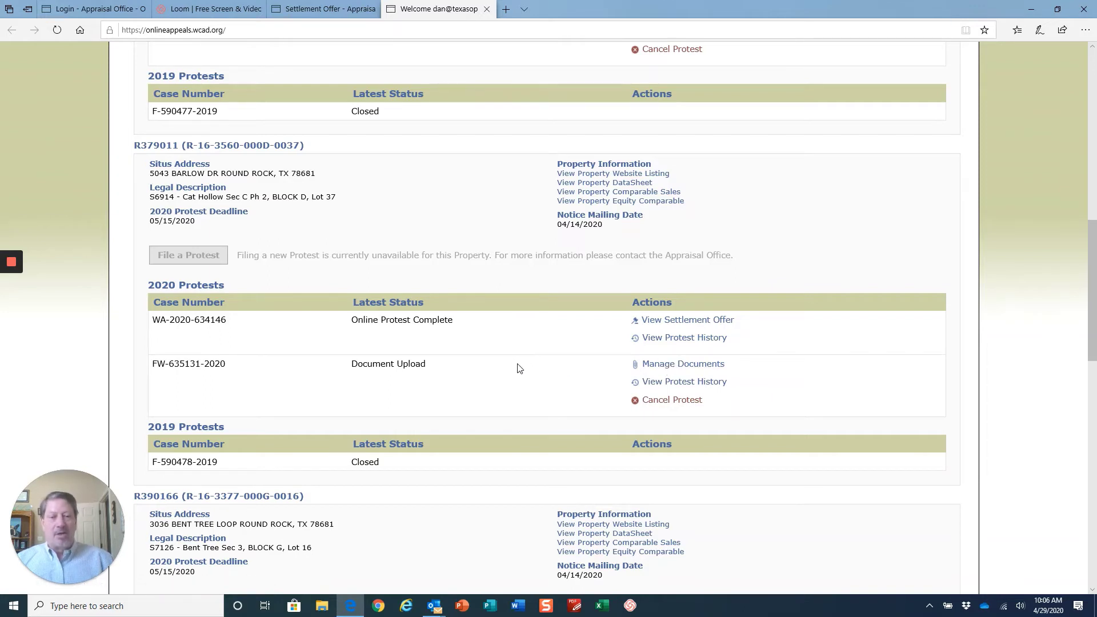
click(669, 324)
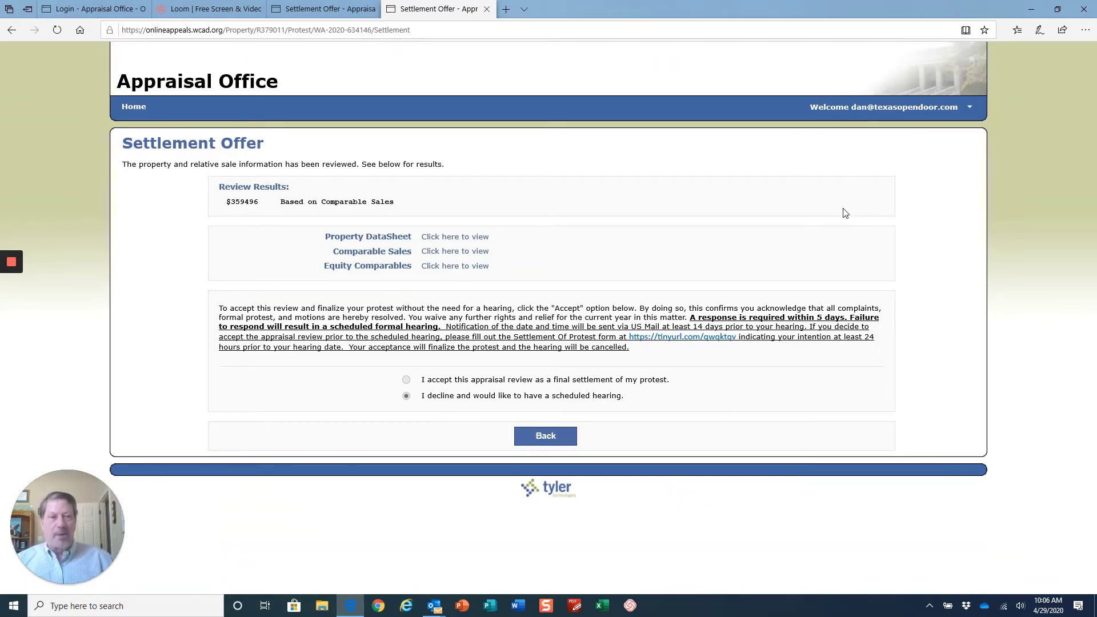
Compare the R379011 offer with R424266's settlement offer across tabs
click(353, 12)
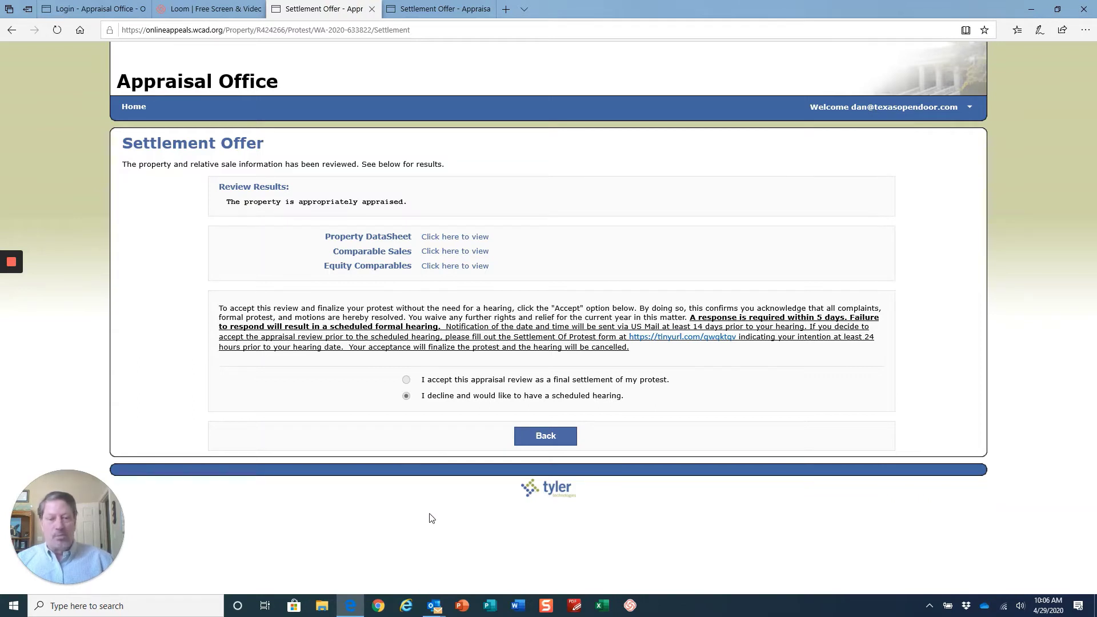
click(440, 12)
click(540, 435)
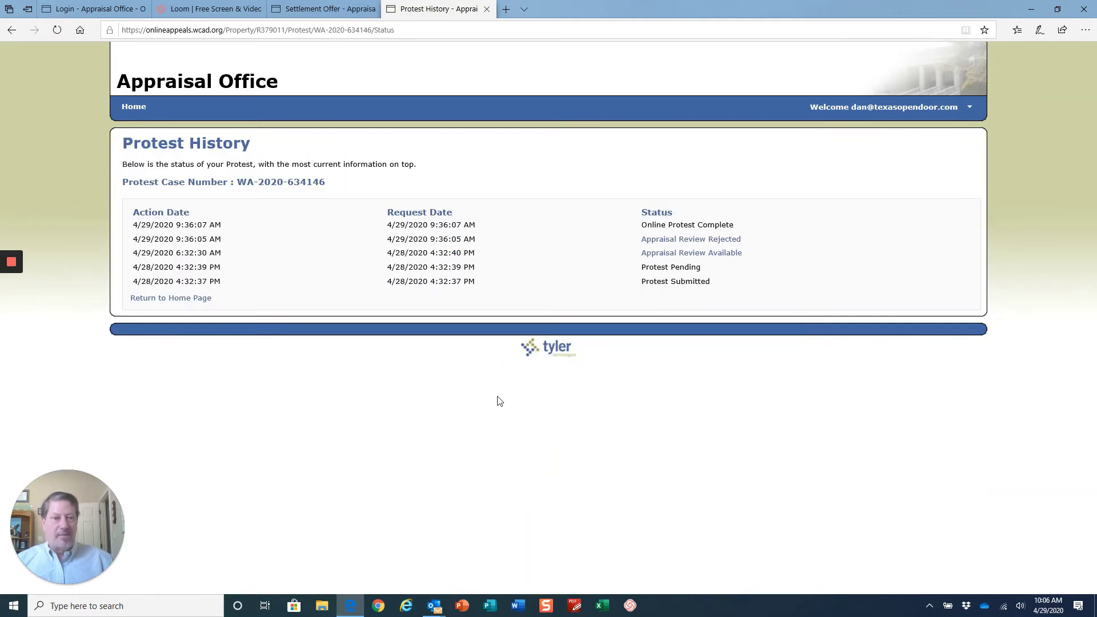
click(11, 28)
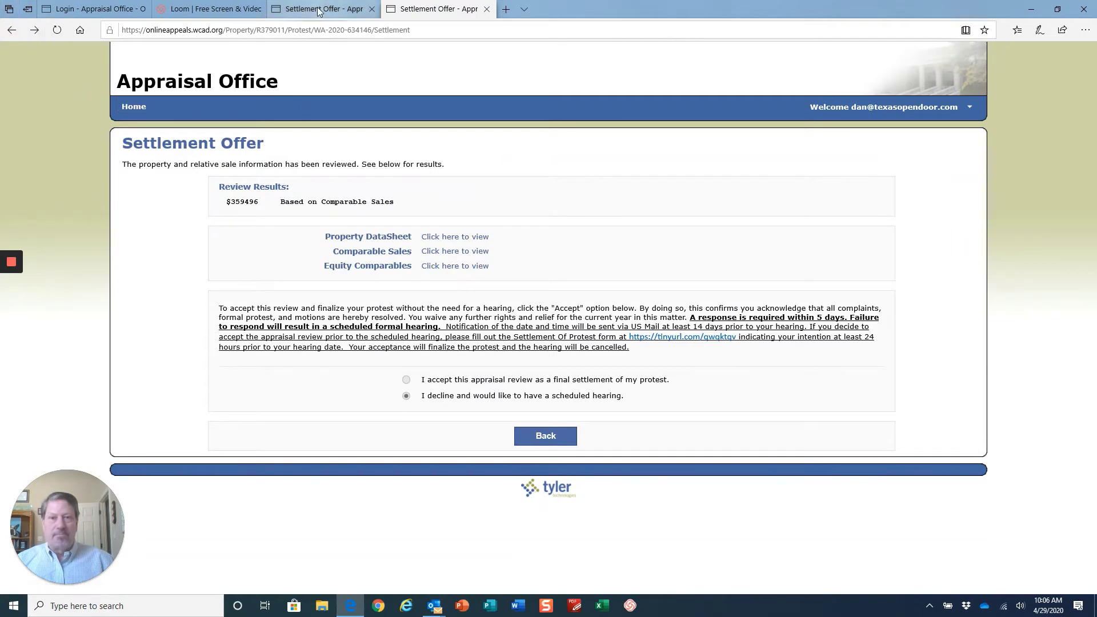
click(318, 12)
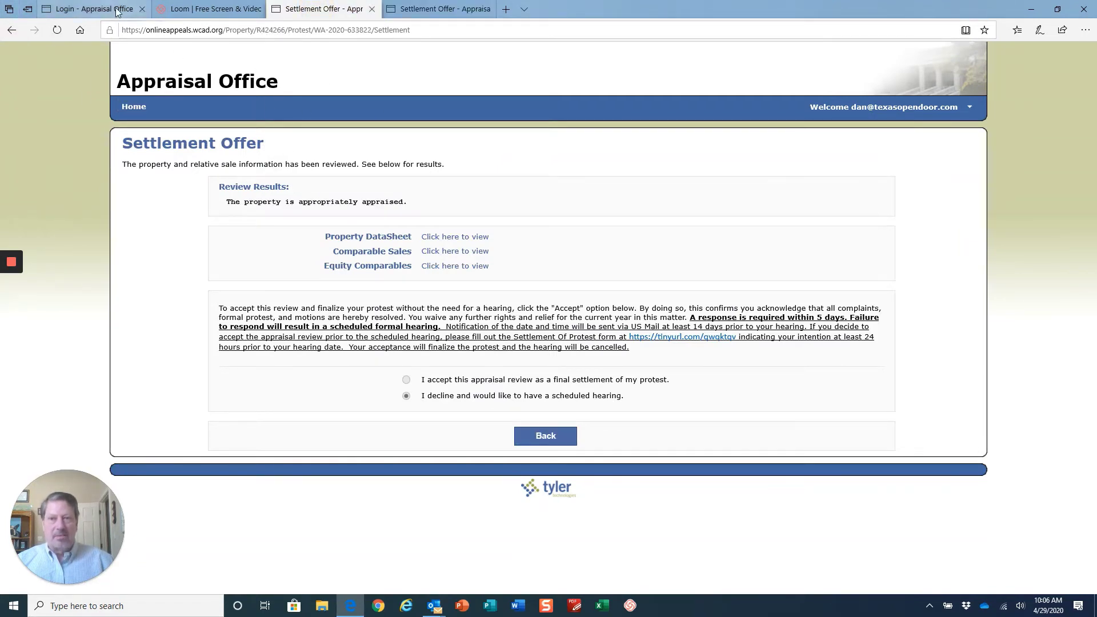
click(94, 9)
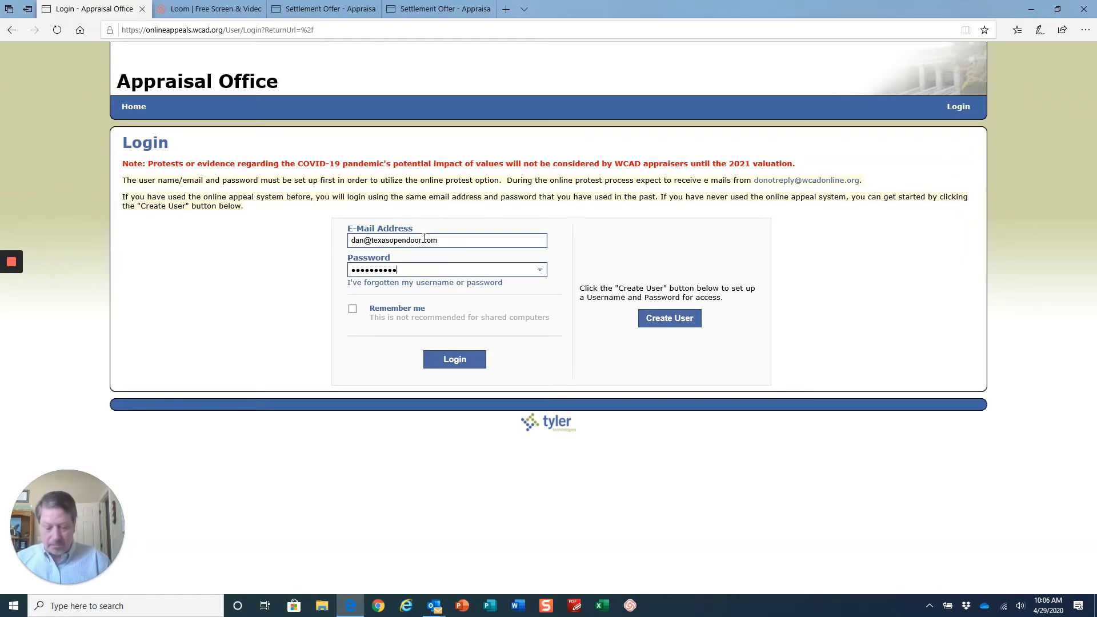
key(Return)
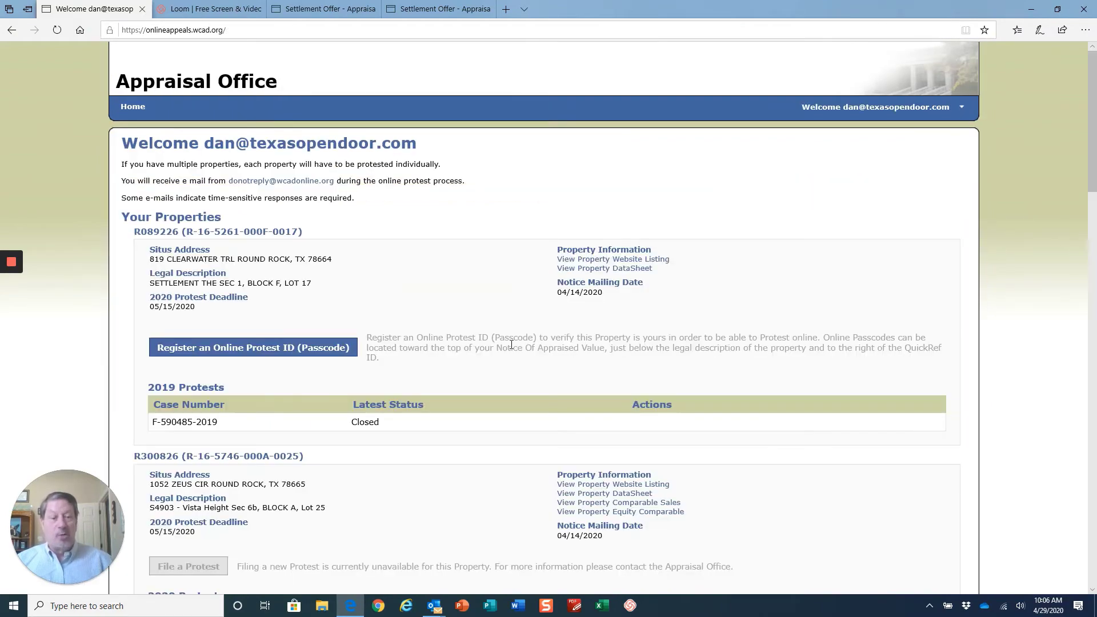
scroll(495, 478, down, 10)
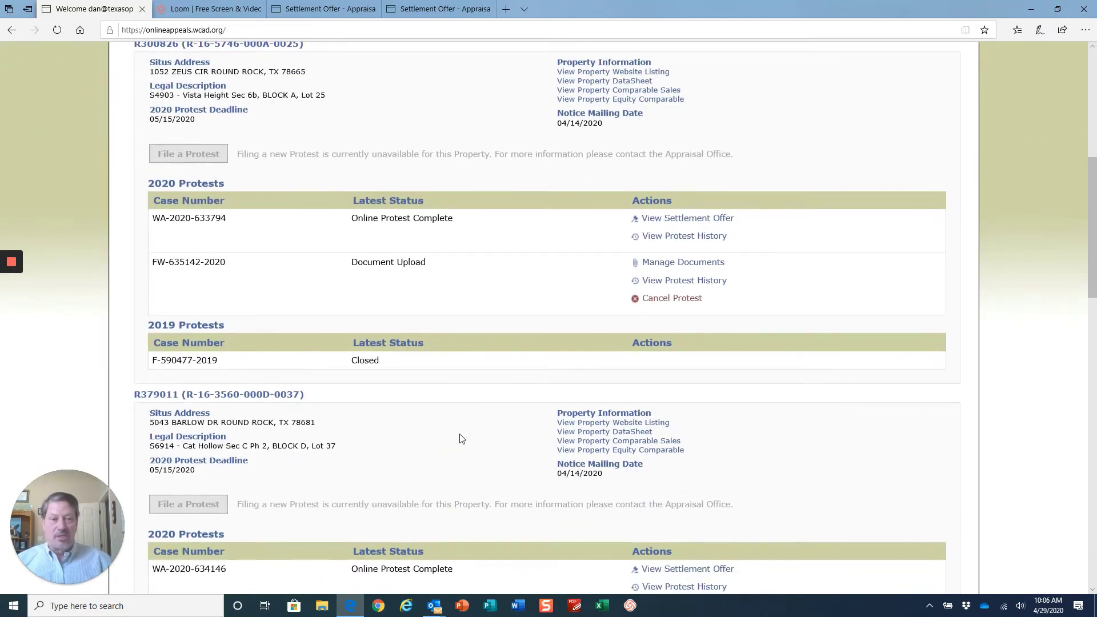
scroll(462, 438, down, 11)
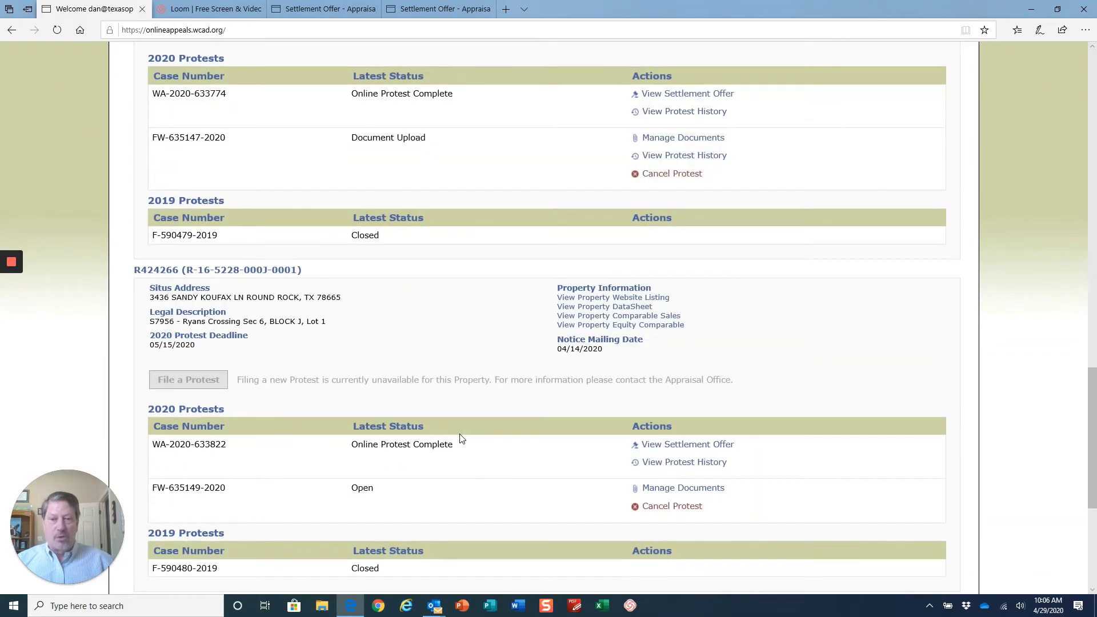
scroll(461, 438, down, 4)
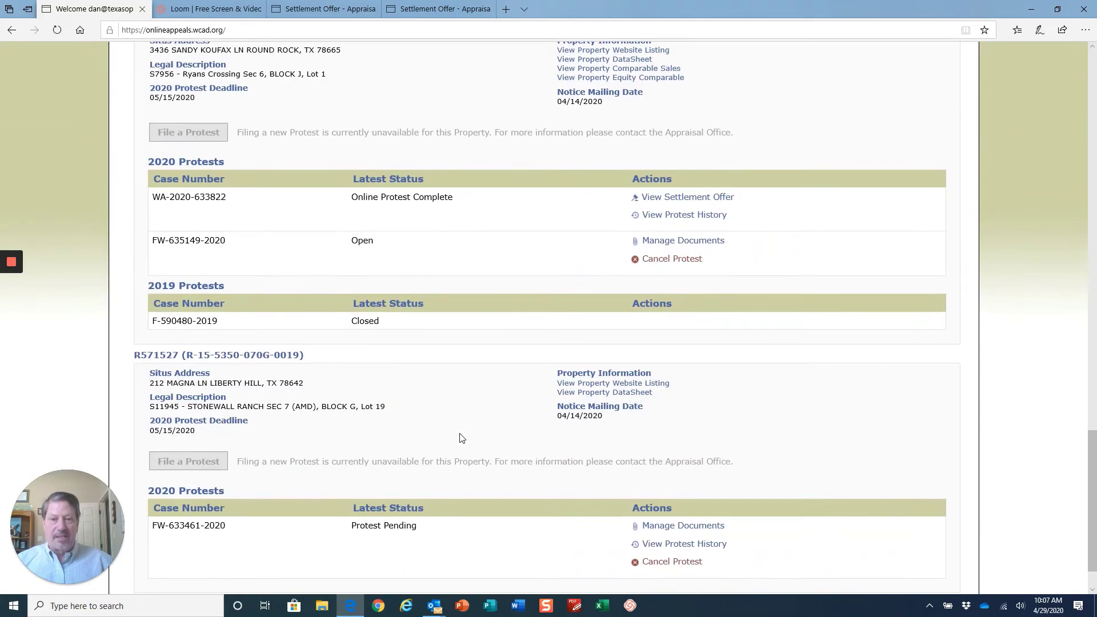
scroll(461, 438, down, 2)
scroll(462, 423, up, 4)
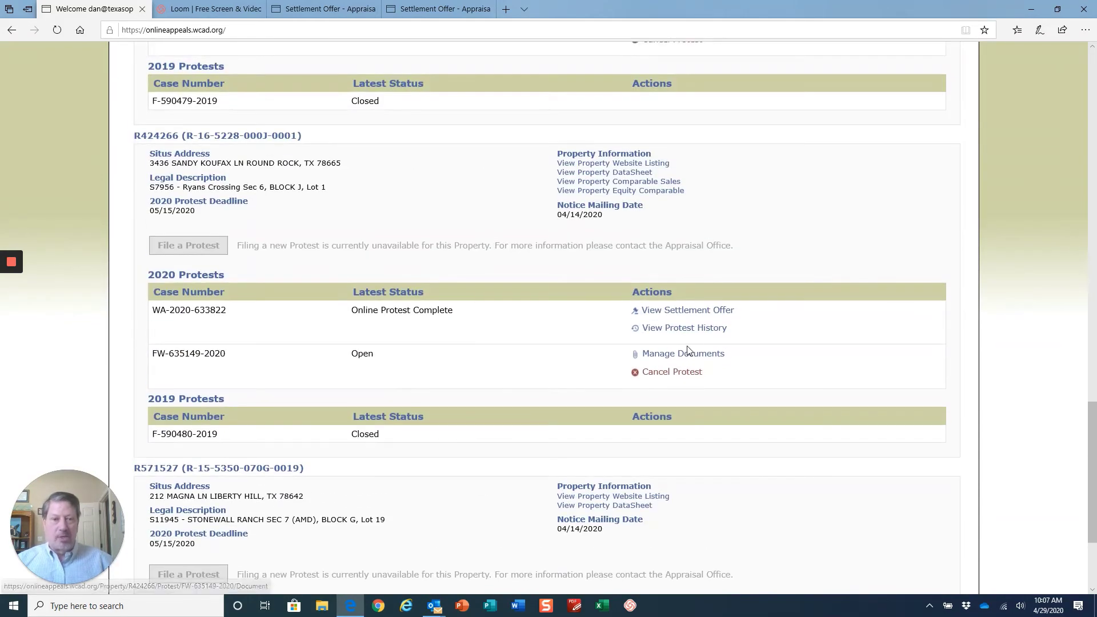
click(689, 354)
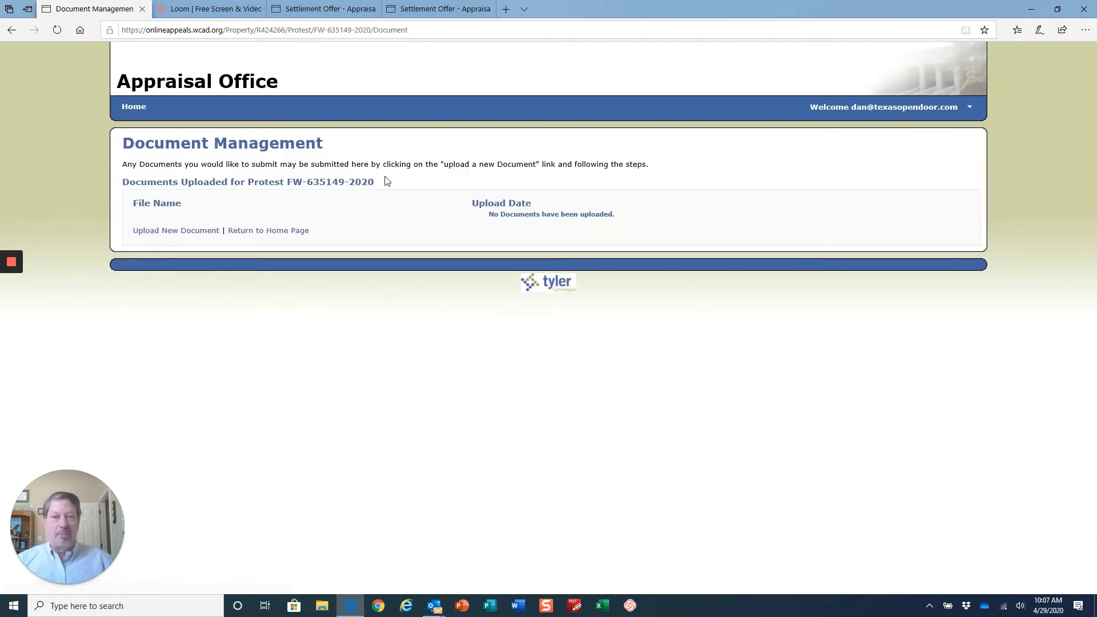
click(199, 231)
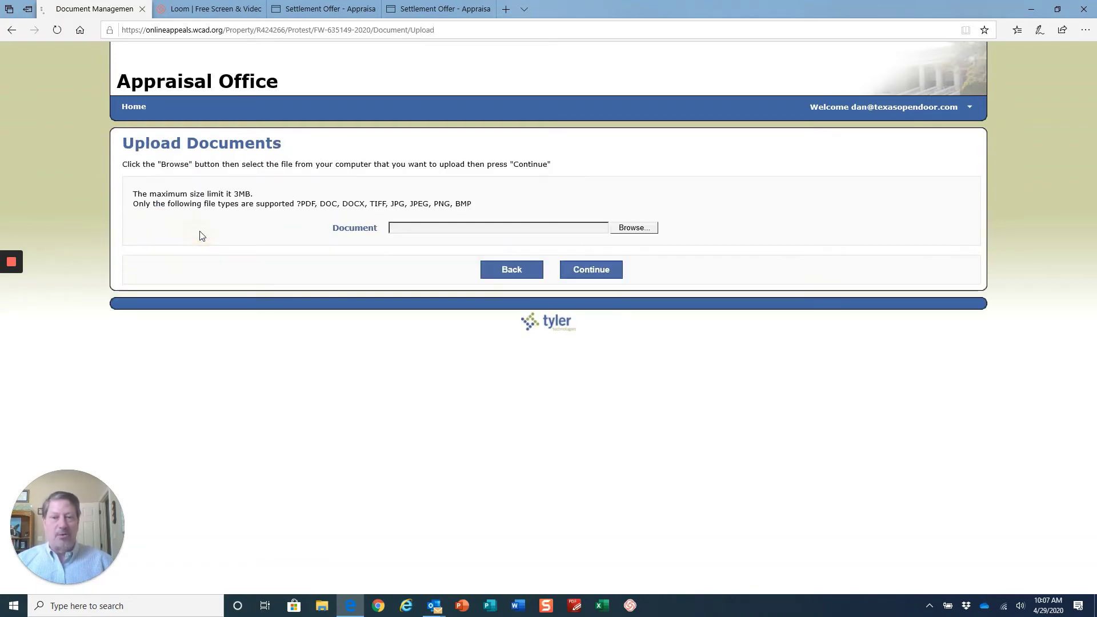
click(633, 228)
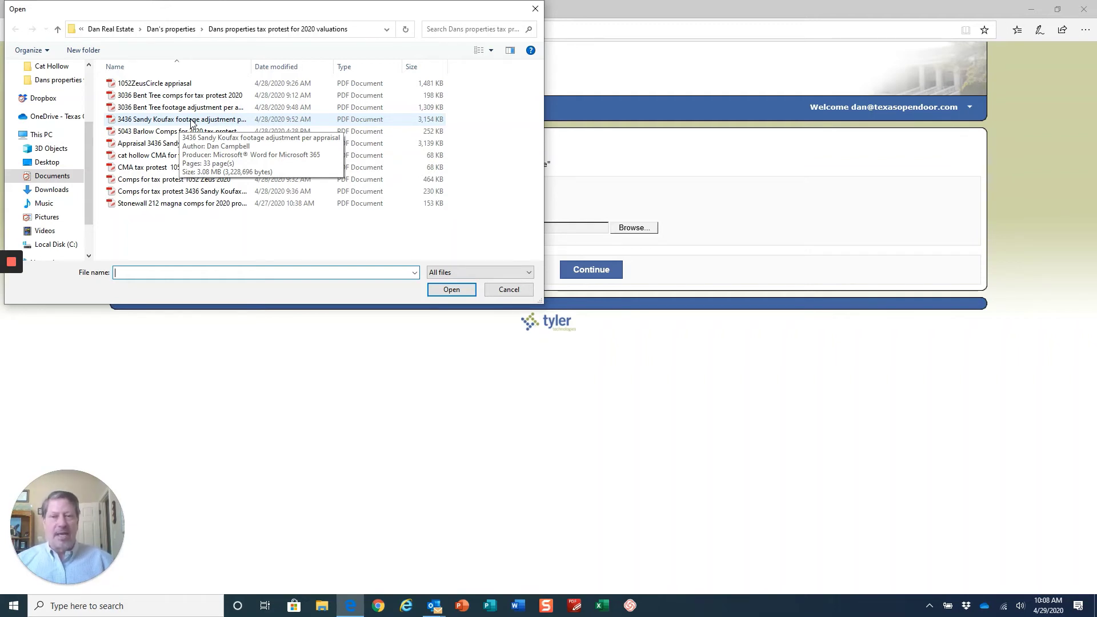
click(192, 121)
click(451, 289)
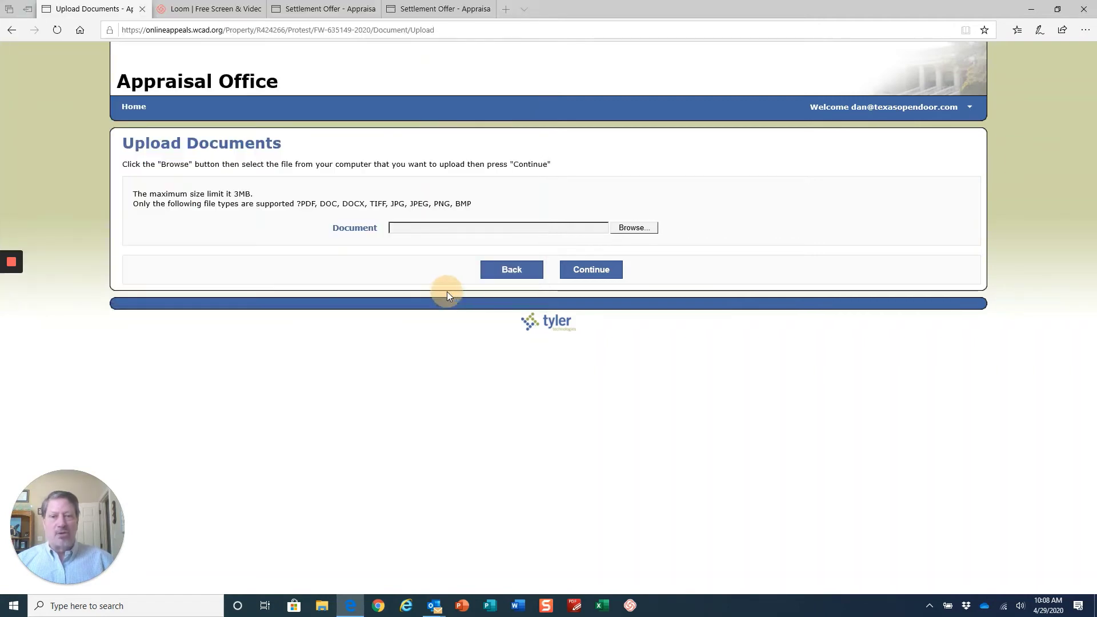
click(597, 271)
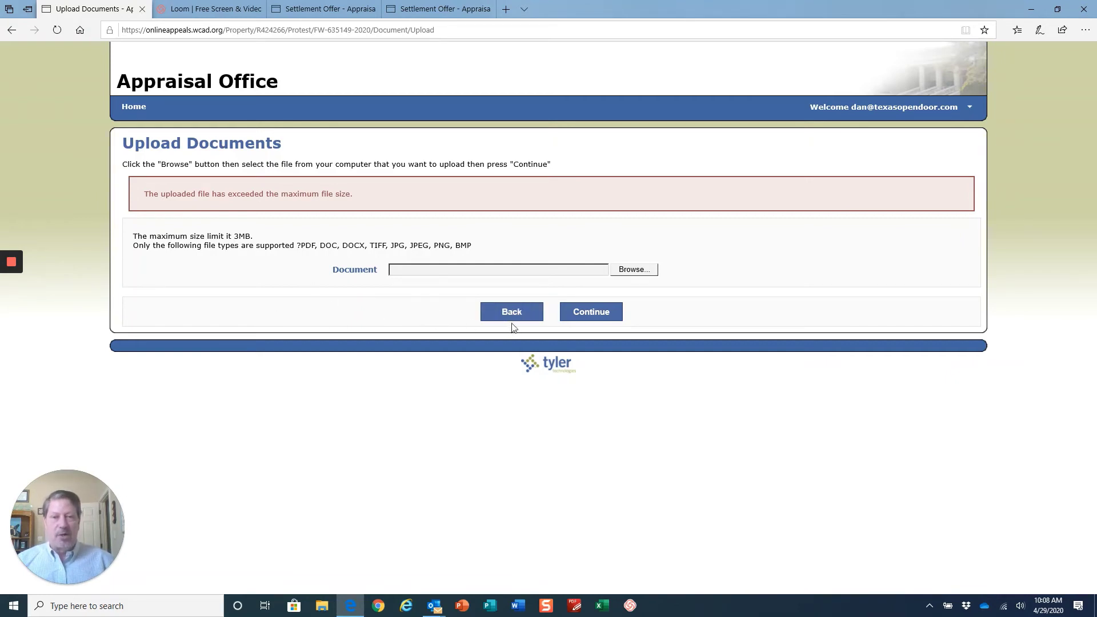
click(631, 271)
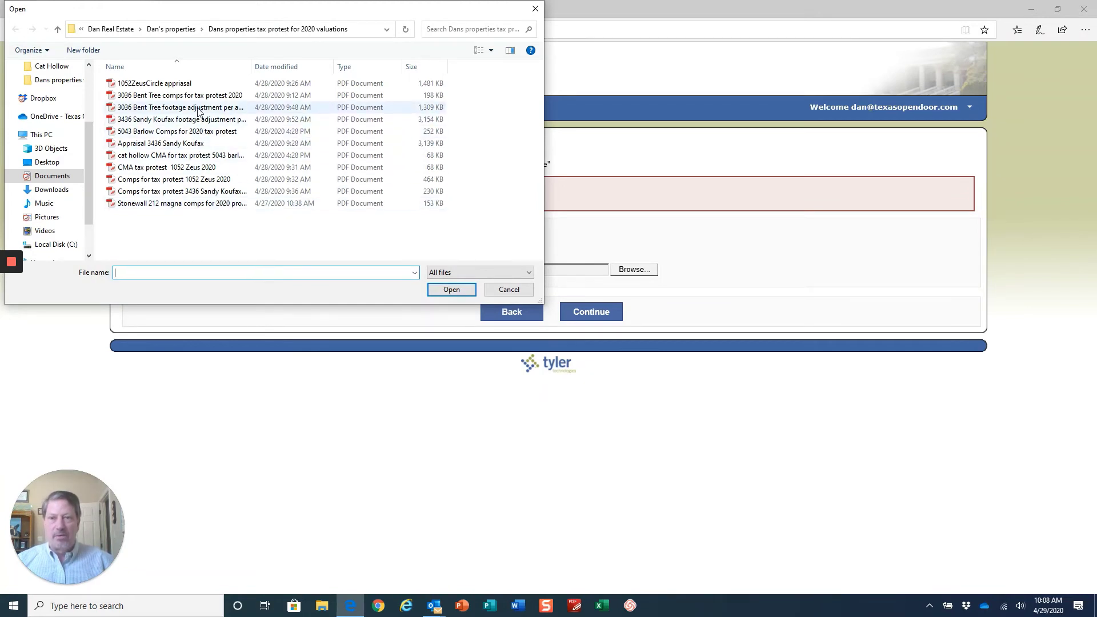
click(198, 109)
double_click(198, 109)
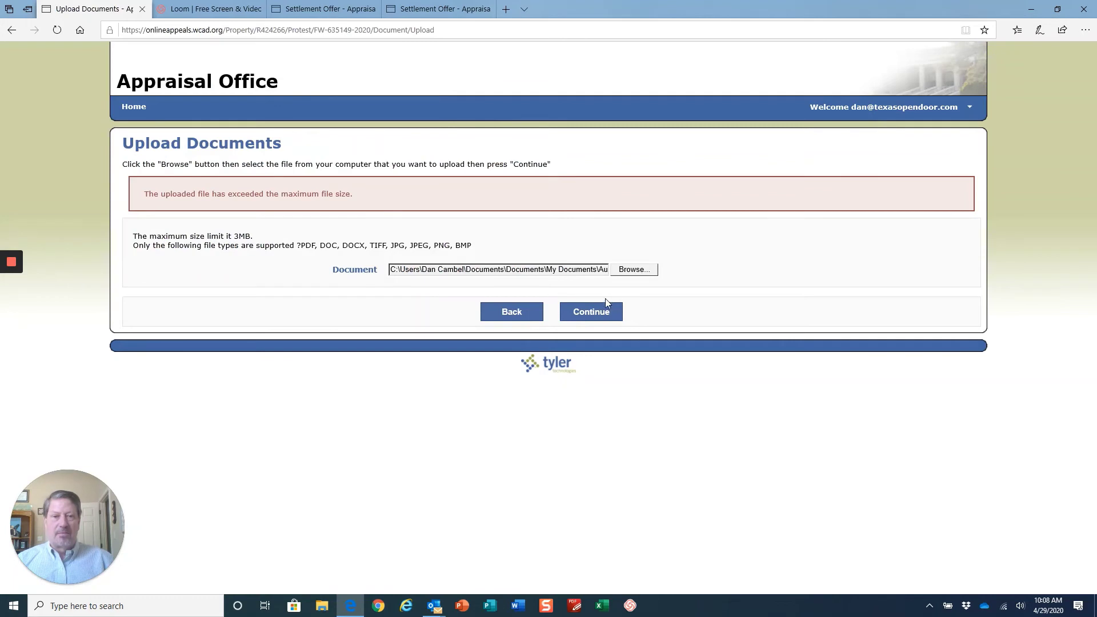
click(594, 312)
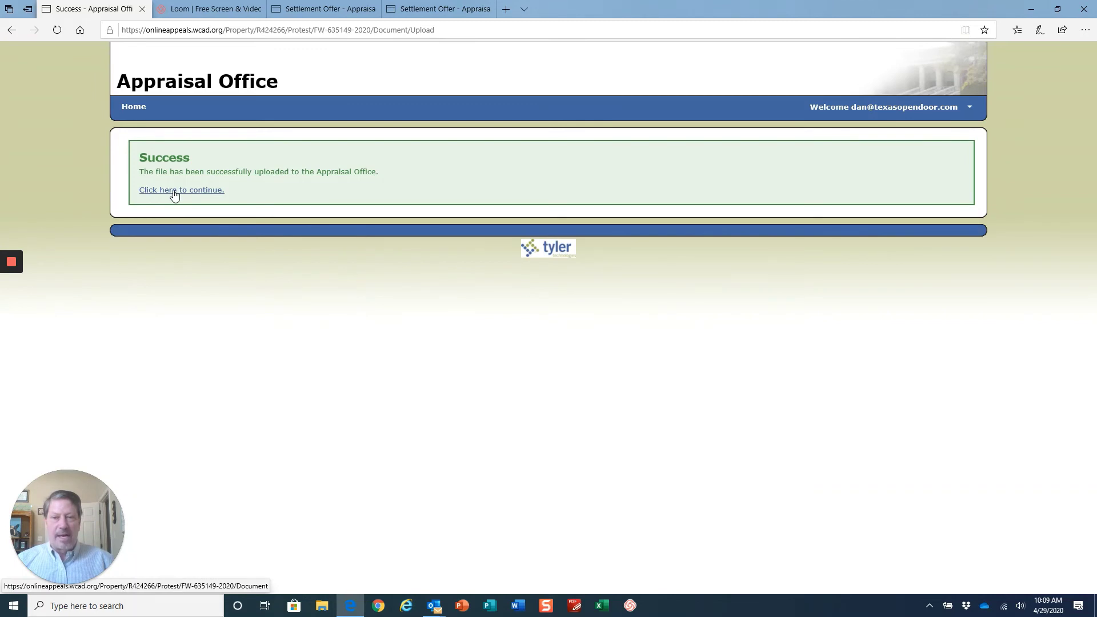
click(174, 192)
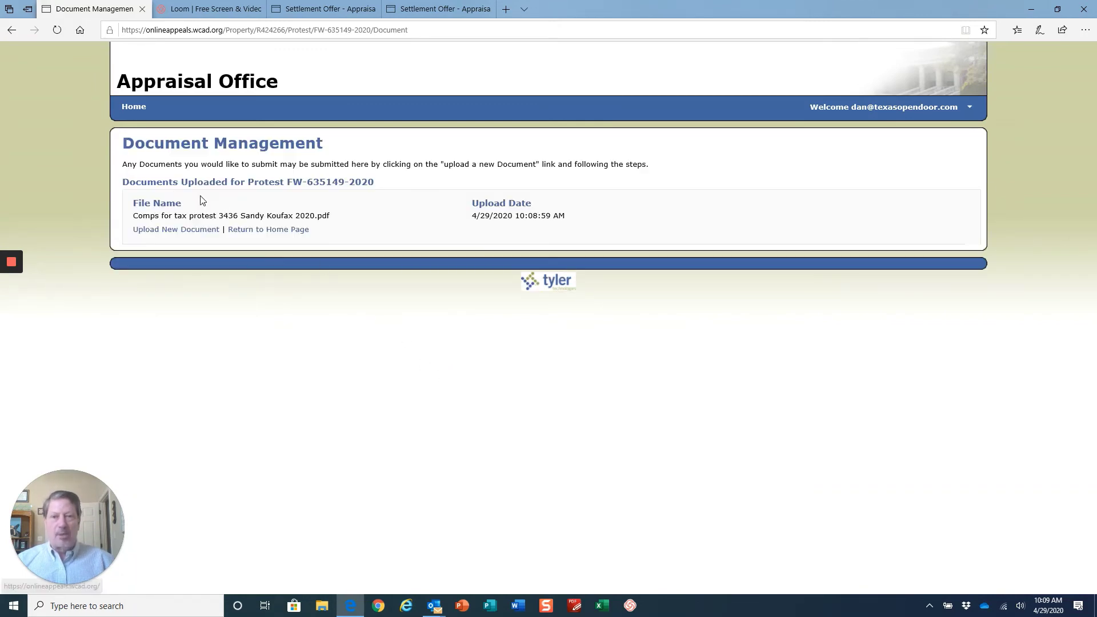
click(135, 107)
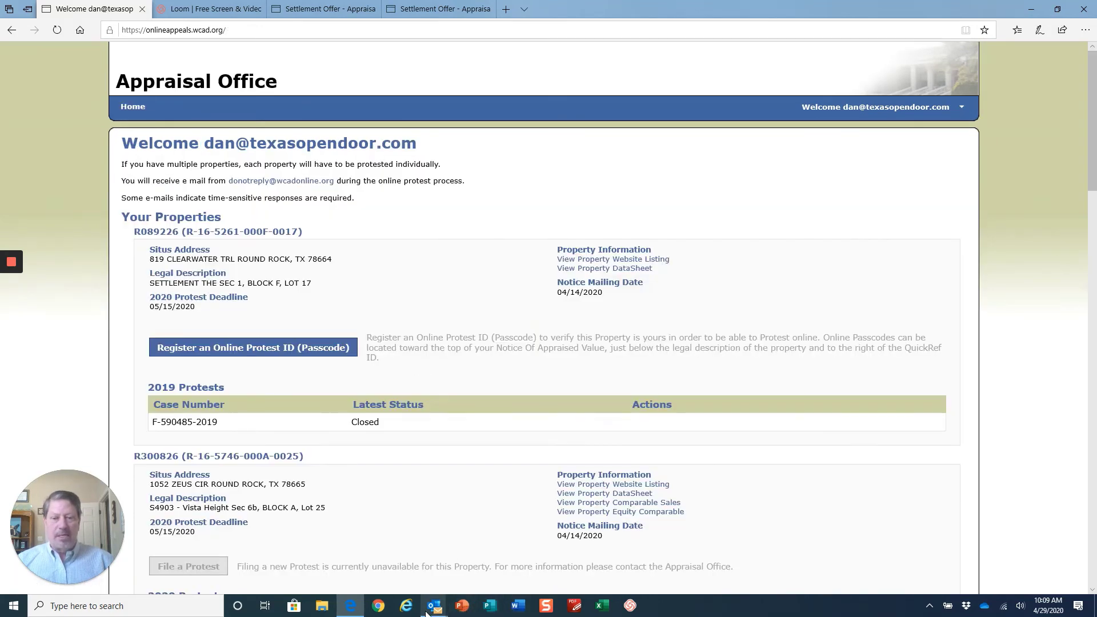
mouse_move(429, 610)
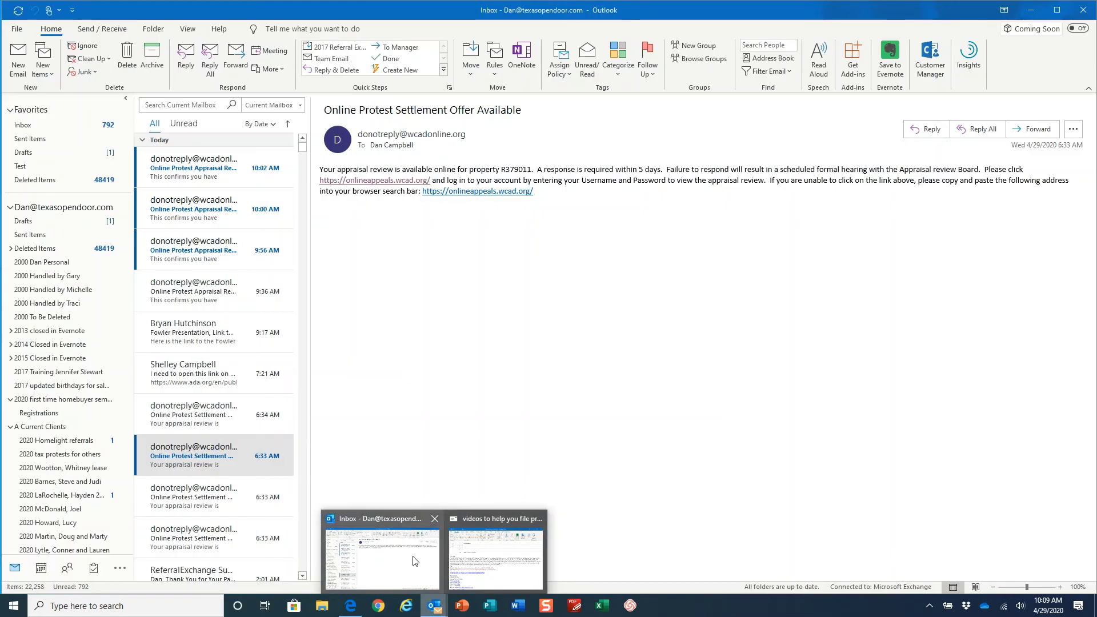
click(411, 560)
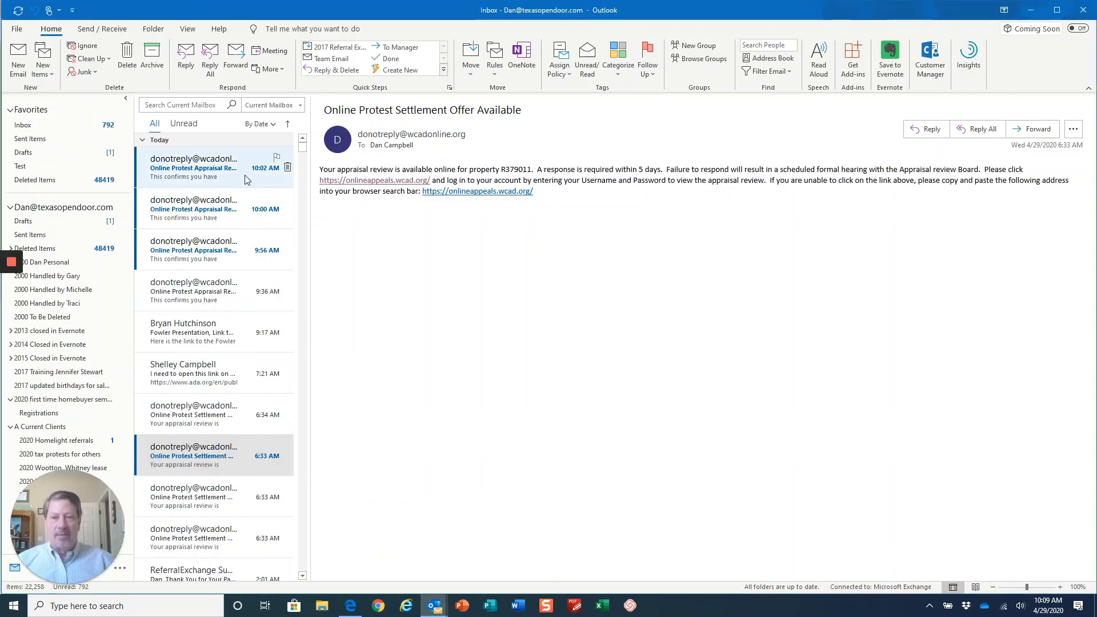
click(227, 172)
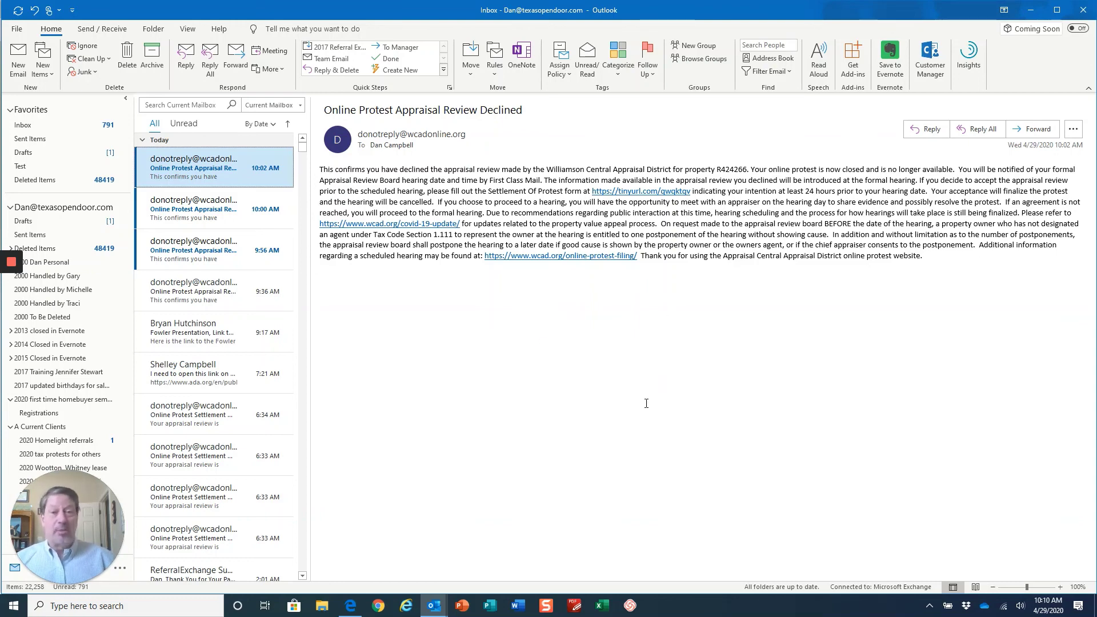
mouse_move(8, 263)
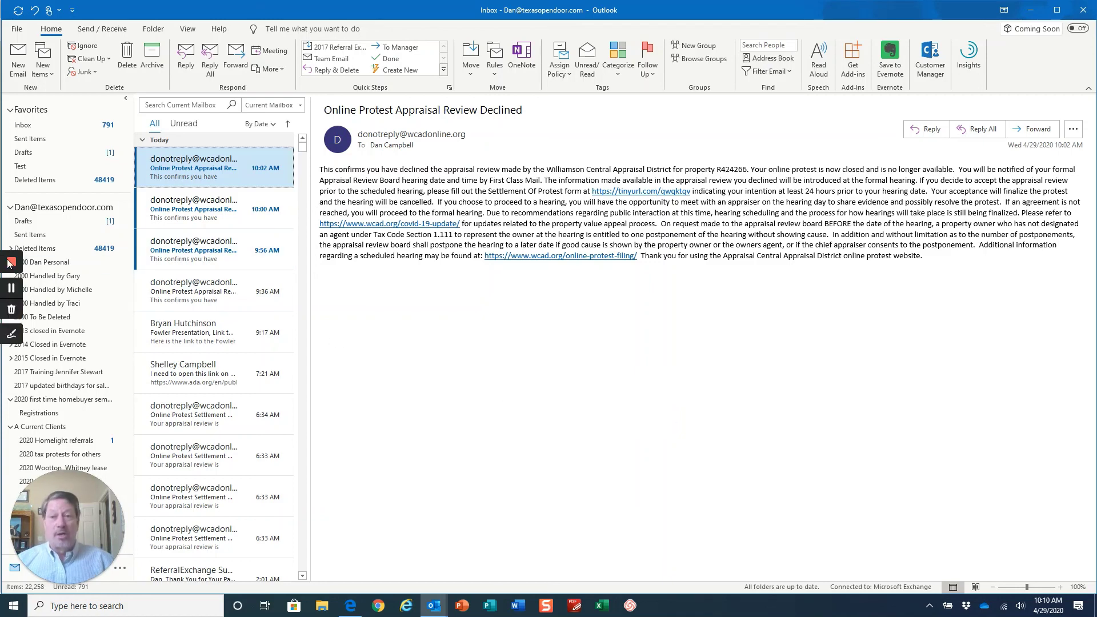